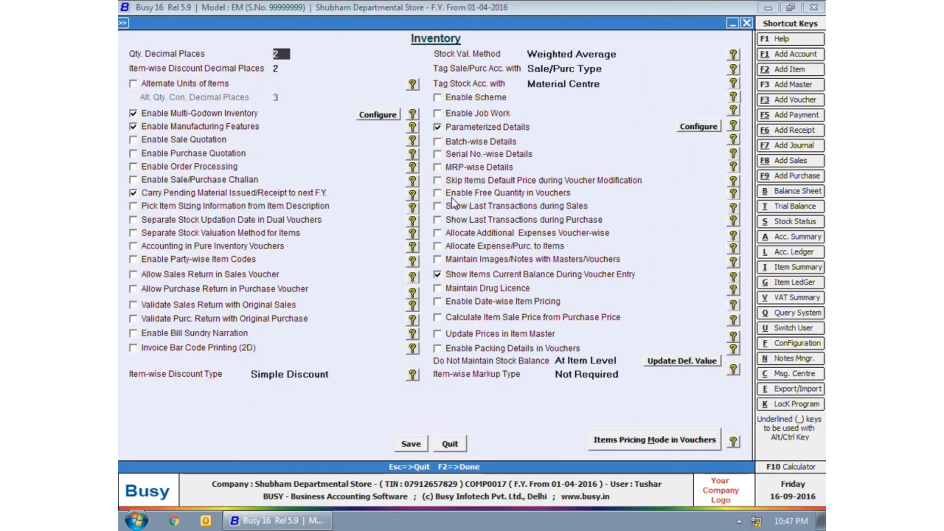
- Enable free quantity in vouchers with VAT calculated on free quantity for tax on MRP, and save the inventory options
left_click(486, 194)
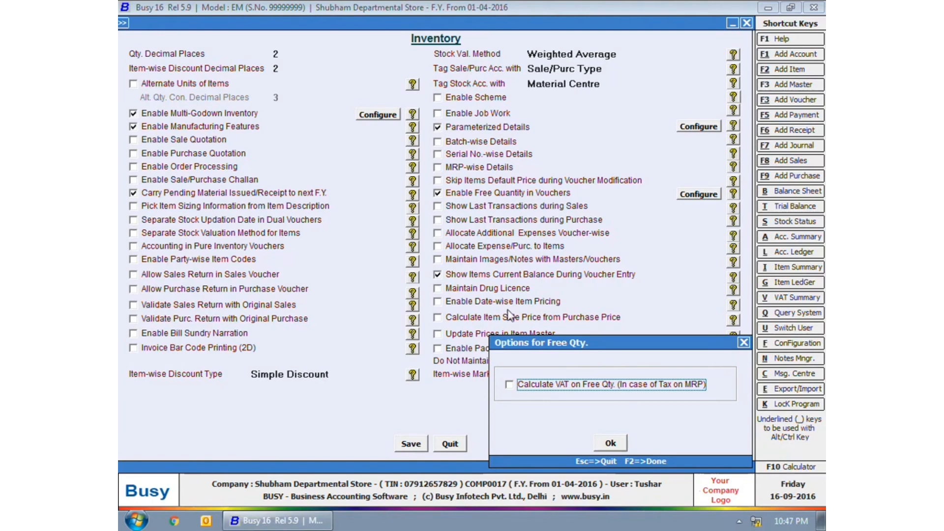
left_click(526, 392)
left_click(622, 445)
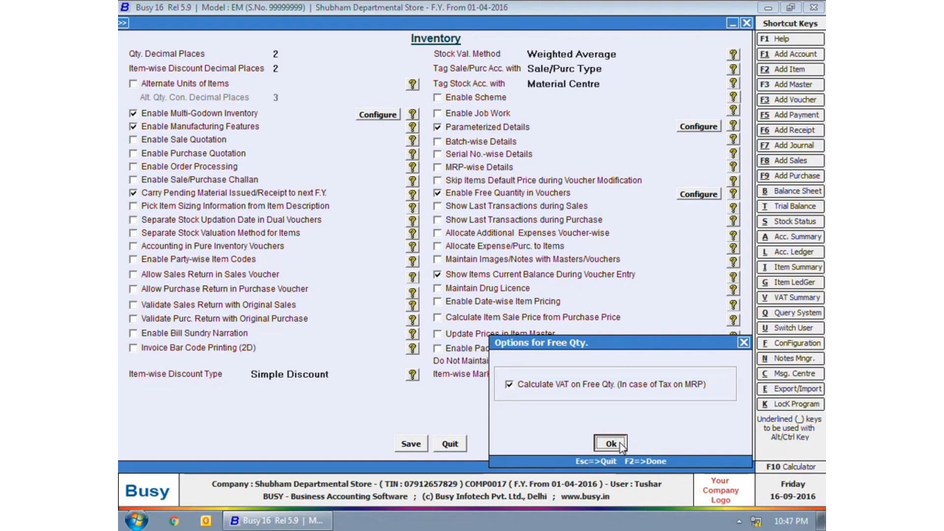
left_click(621, 445)
left_click(411, 443)
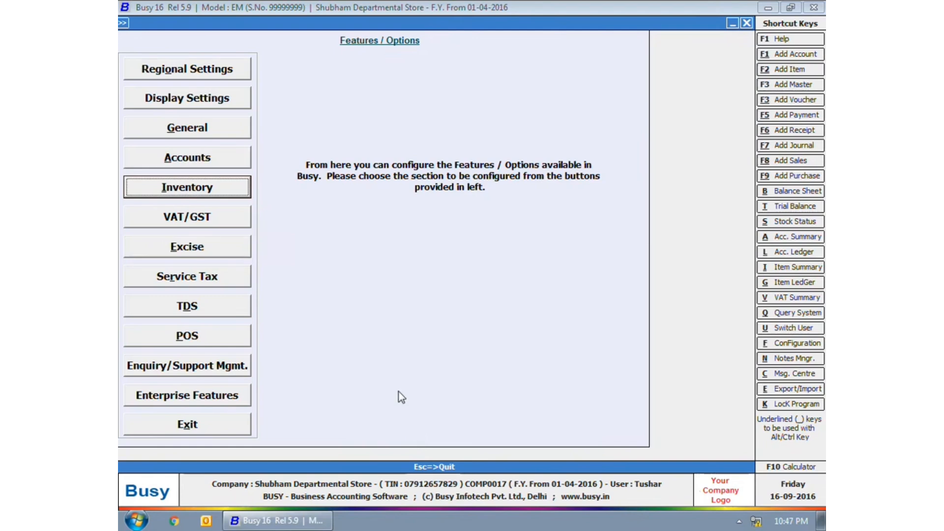
- Leave the features configuration and start adding a new sales voucher
key("Escape")
key("Escape")
left_click(272, 21)
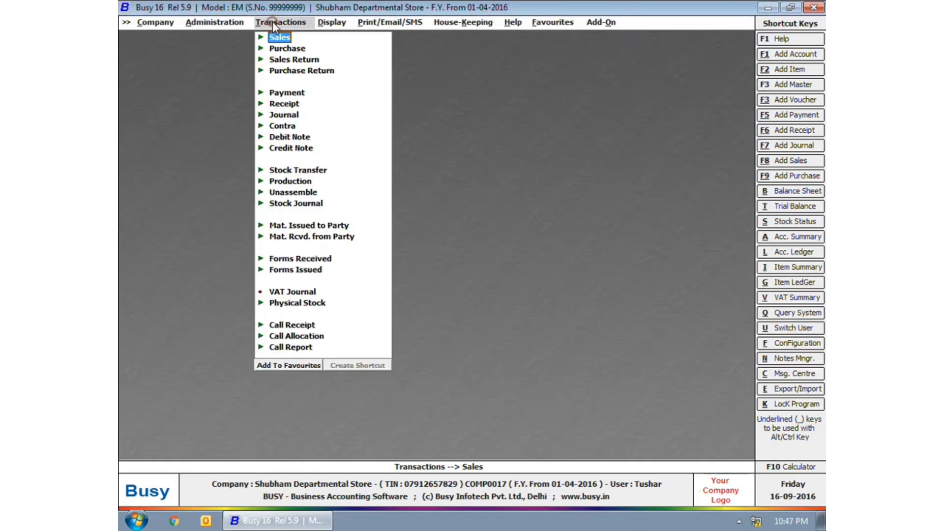
left_click(279, 40)
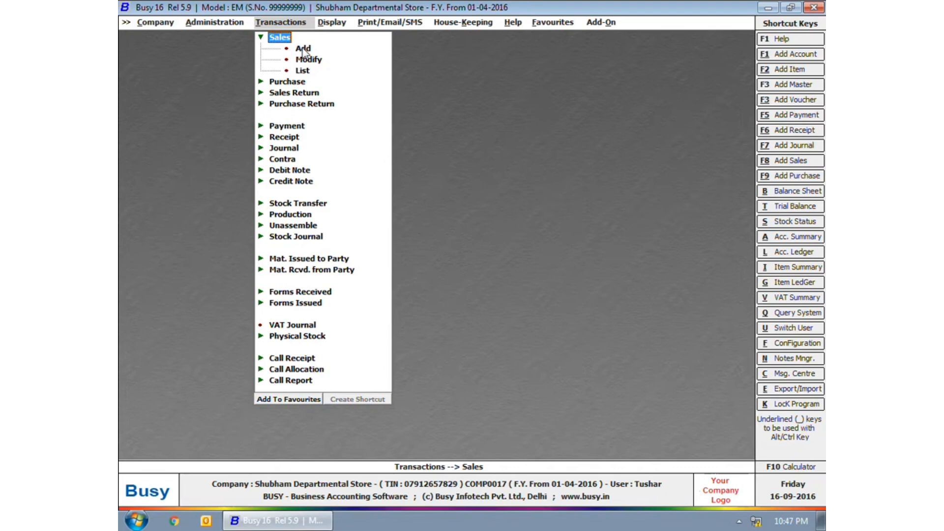
left_click(301, 46)
- Enter Coca Cola - 2 Litre Pet Bottle as the first voucher item with quantity 2+1
key("Right")
key("Return")
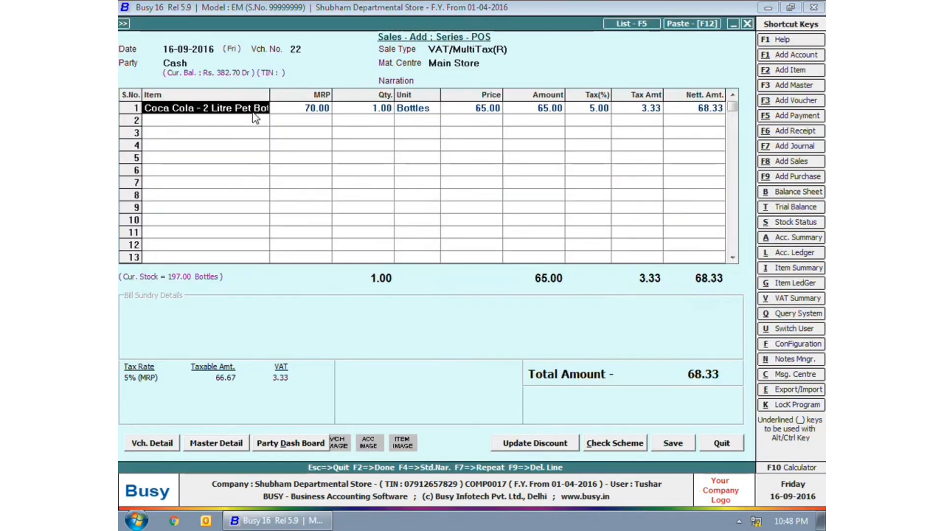
key("Return")
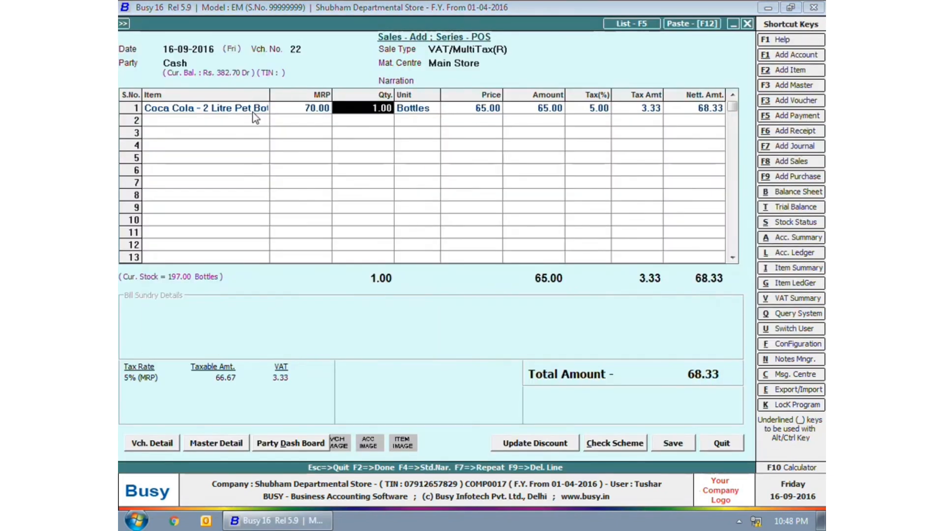
type("2+1")
key("Return")
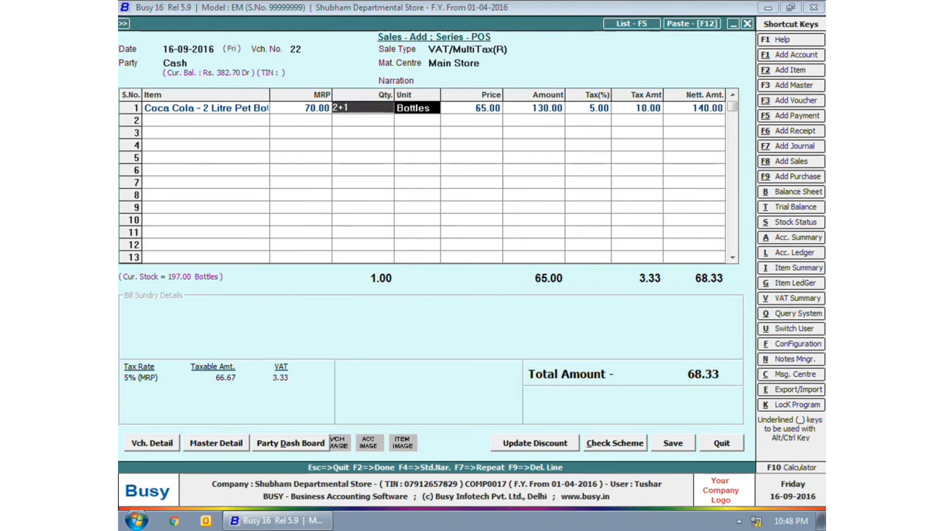
key("Return")
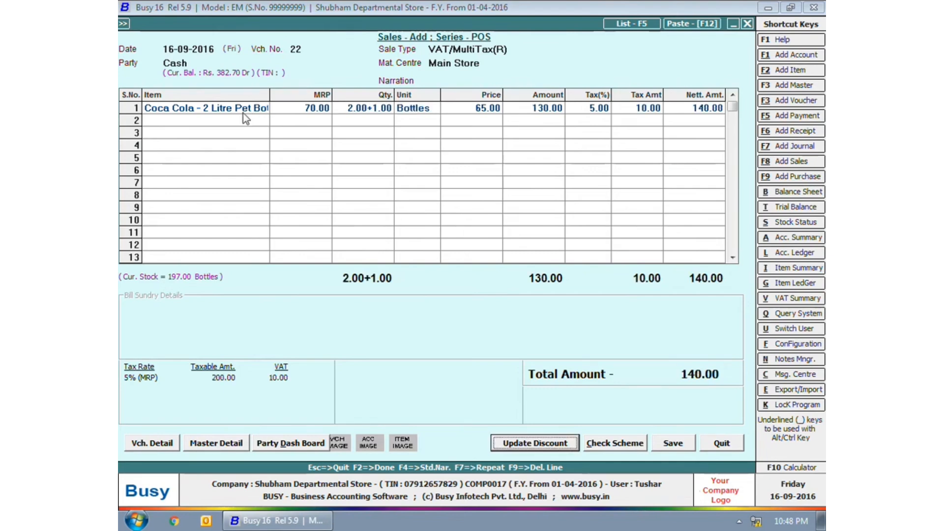
- Examine the Coca Cola line's MRP, tax rate, tax amount and amount against the tax summary
left_click(251, 113)
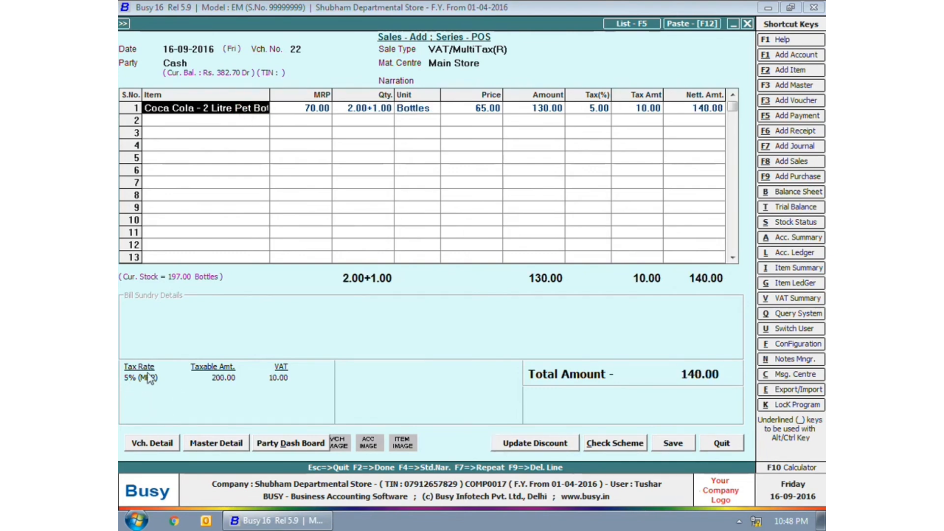
left_click(327, 109)
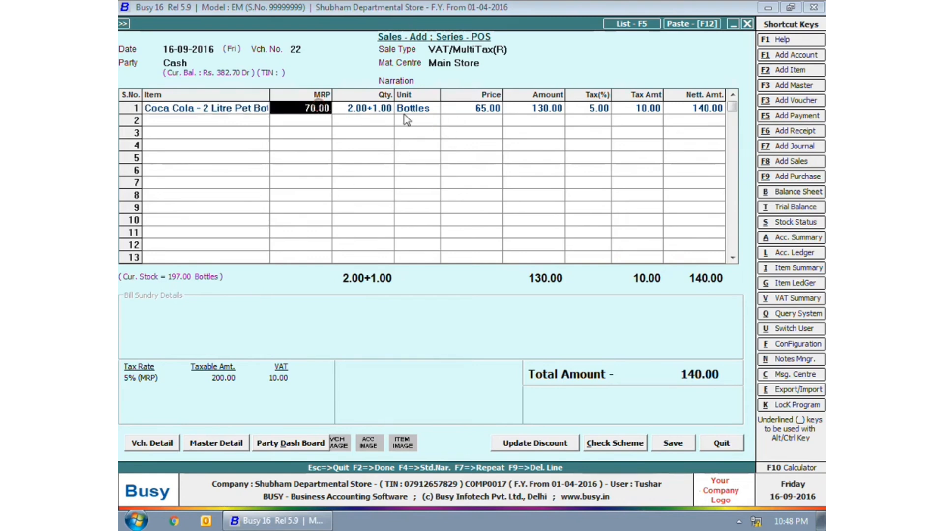
left_click(588, 109)
left_click(648, 112)
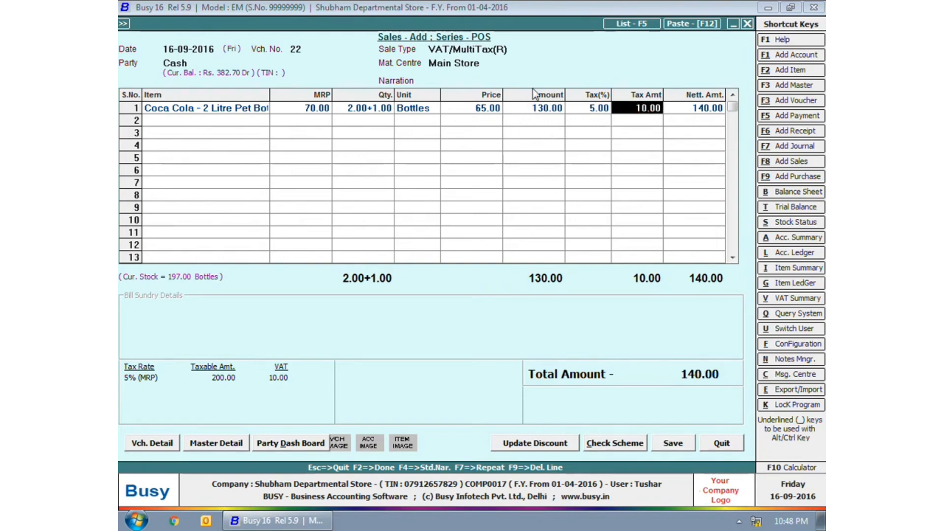
left_click(534, 108)
left_click(264, 111)
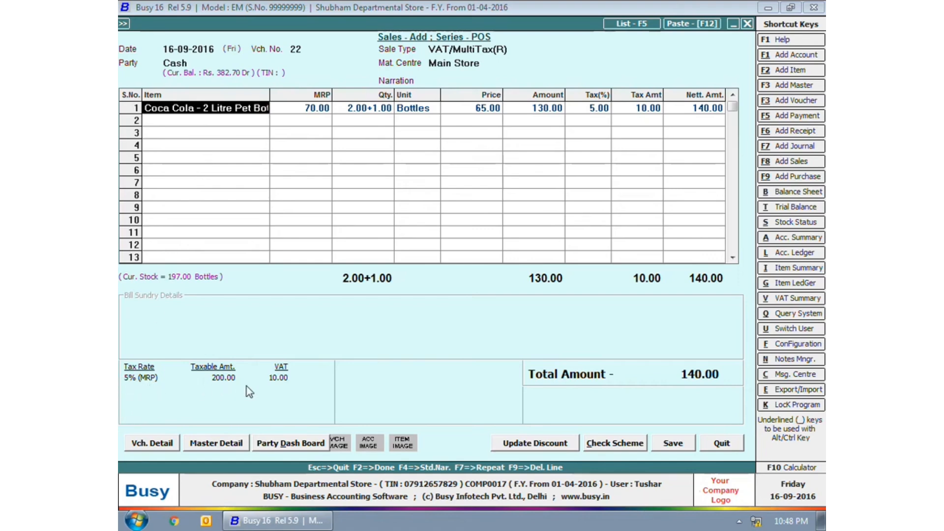
- Review the tax-on-MRP settings of the Coca Cola item's tax category, then return to the sales voucher
left_click(275, 342)
left_click(219, 103)
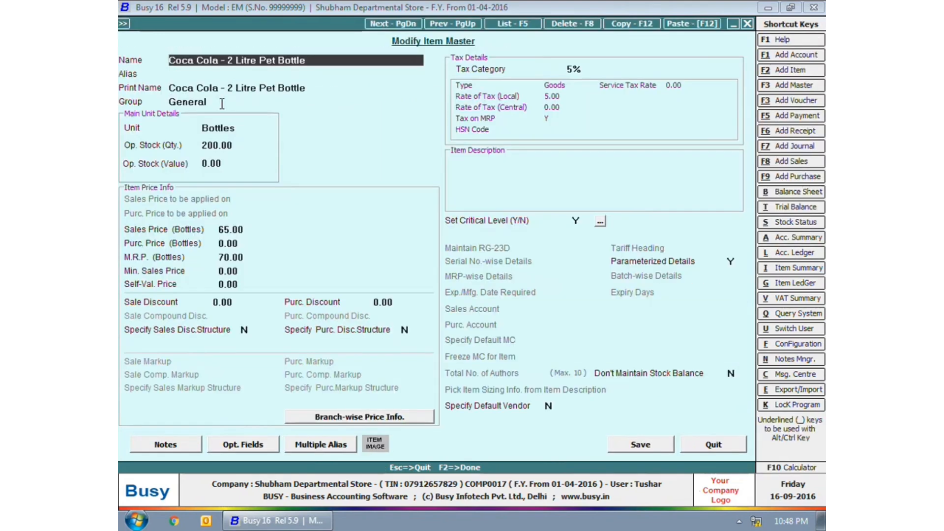
left_click(573, 69)
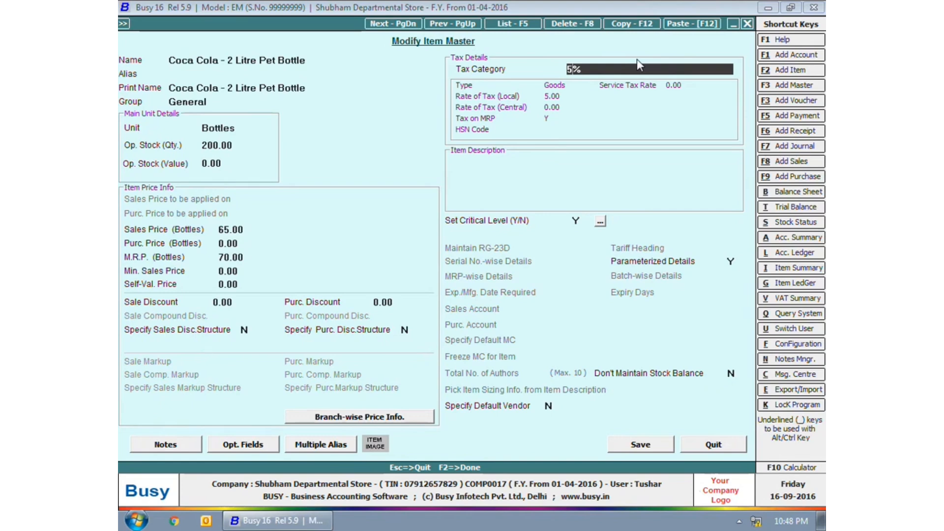
key("alt+m")
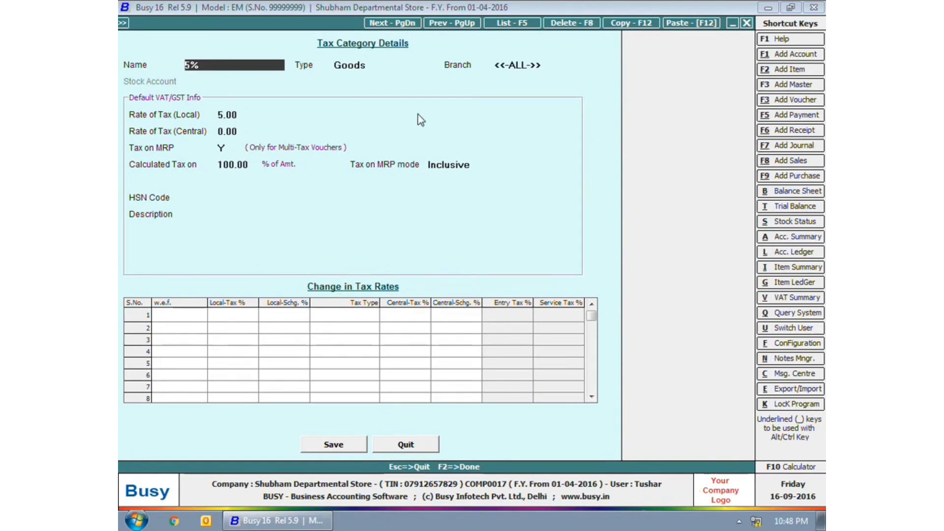
left_click(221, 197)
left_click(413, 448)
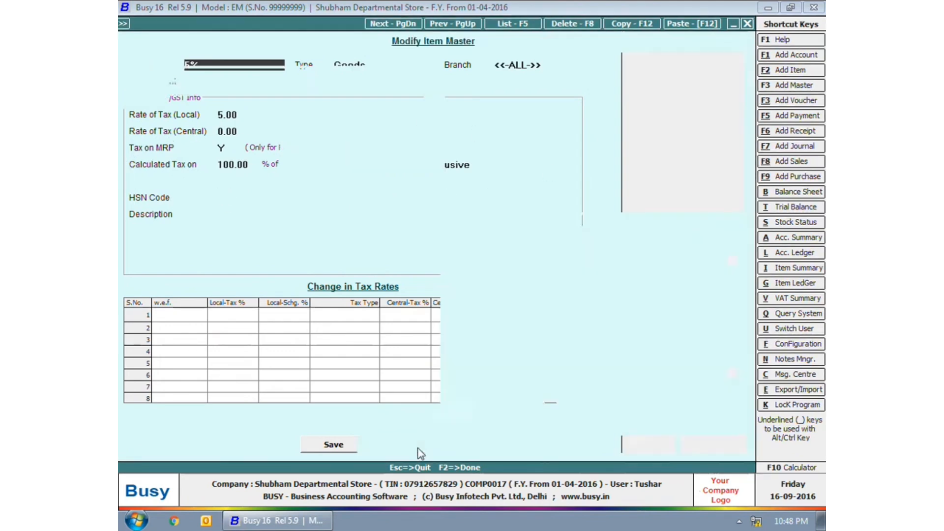
key("Escape")
key("Return")
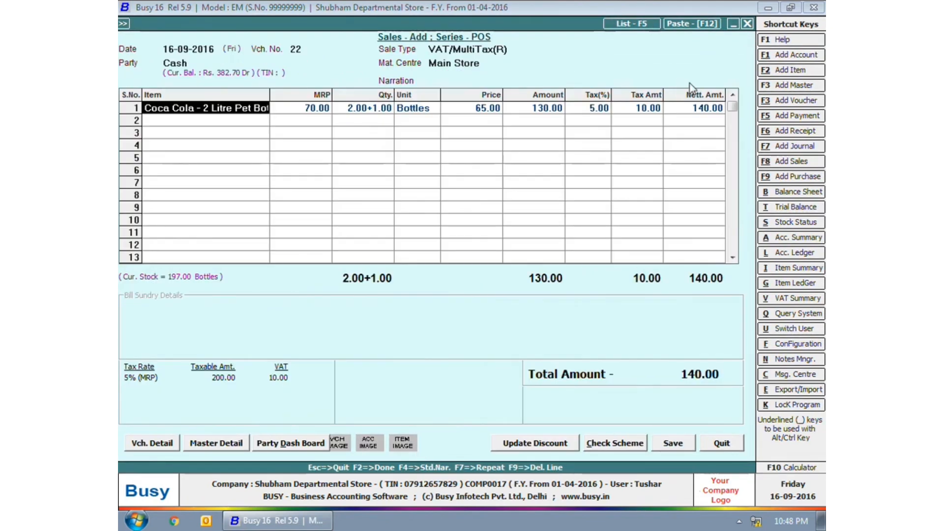
- Add Maggi Instant Noodles as the second voucher item with quantity 3+1
key("Return")
key("Return")
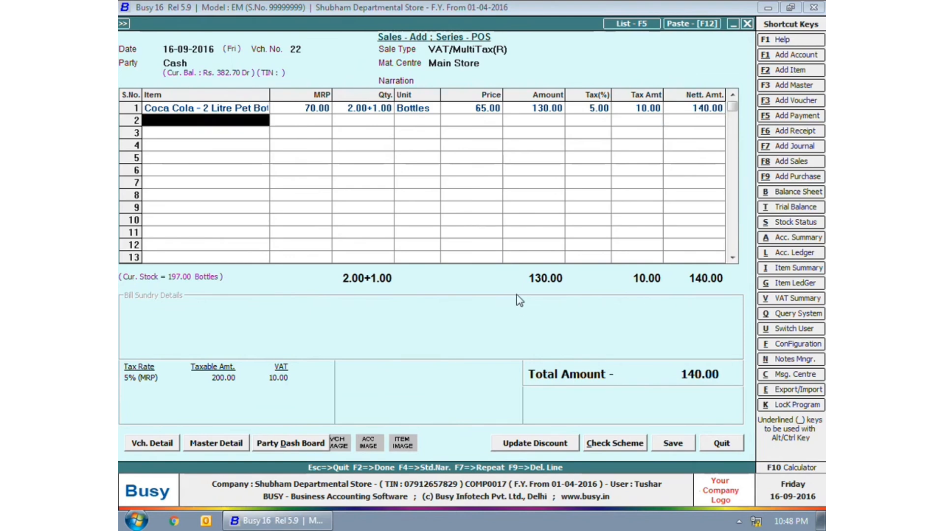
type("ma")
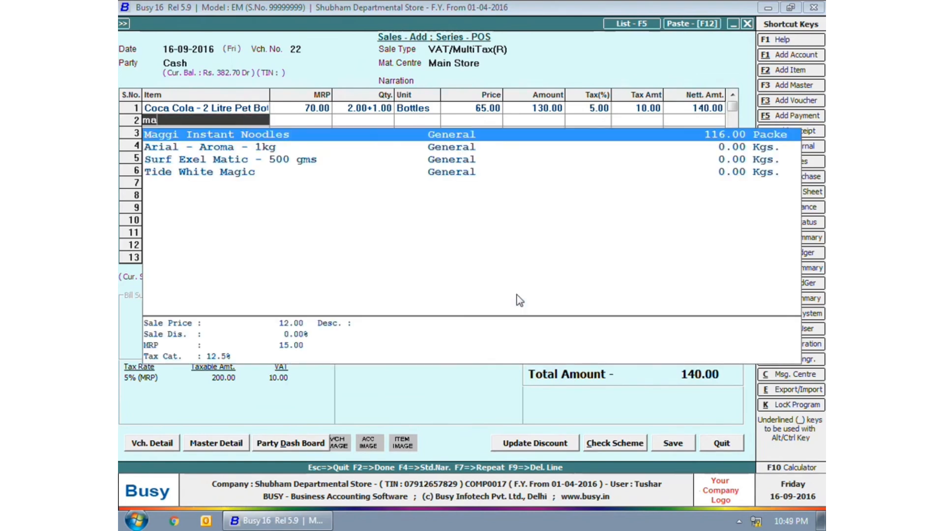
key("Return")
key("Return")
type("3+1")
key("Return")
key("Return")
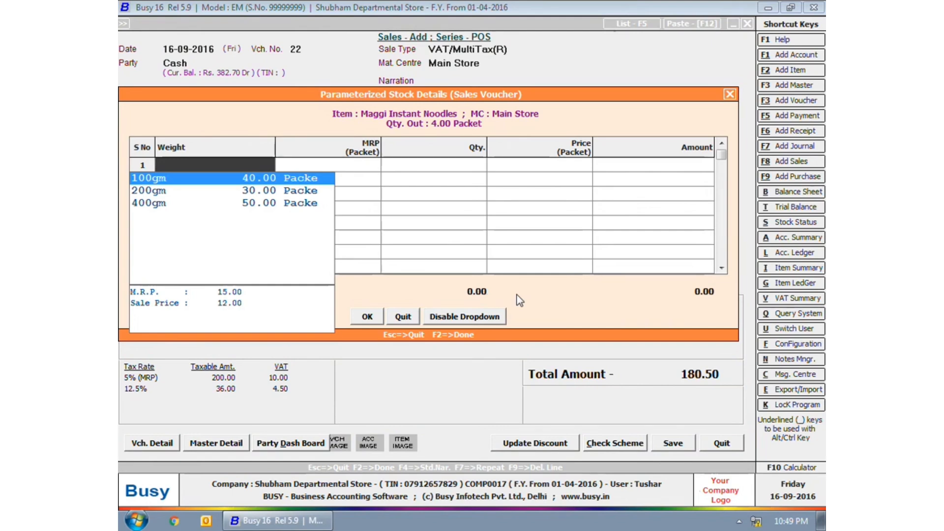
- Allocate 1 packet of the 100gm weight in the noodles' parameterized stock details
key("Return")
key("Return")
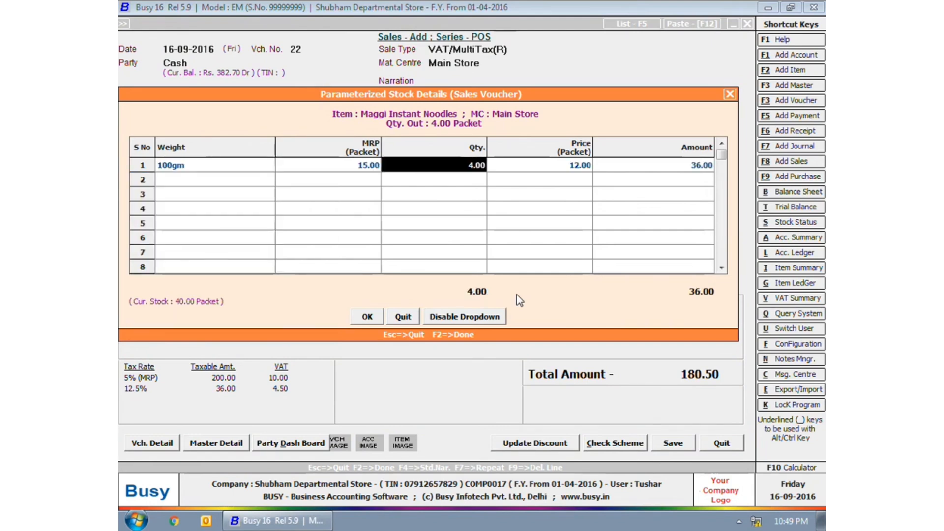
type("1")
key("Return")
key("Return")
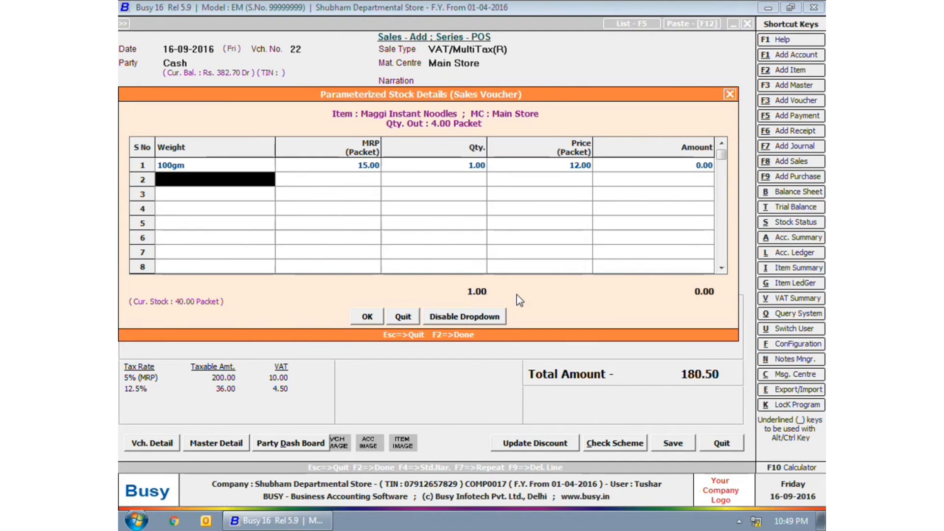
- Allocate 3 packets of the 200gm weight on the second stock detail row and accept the allocation
type("200")
key("Return")
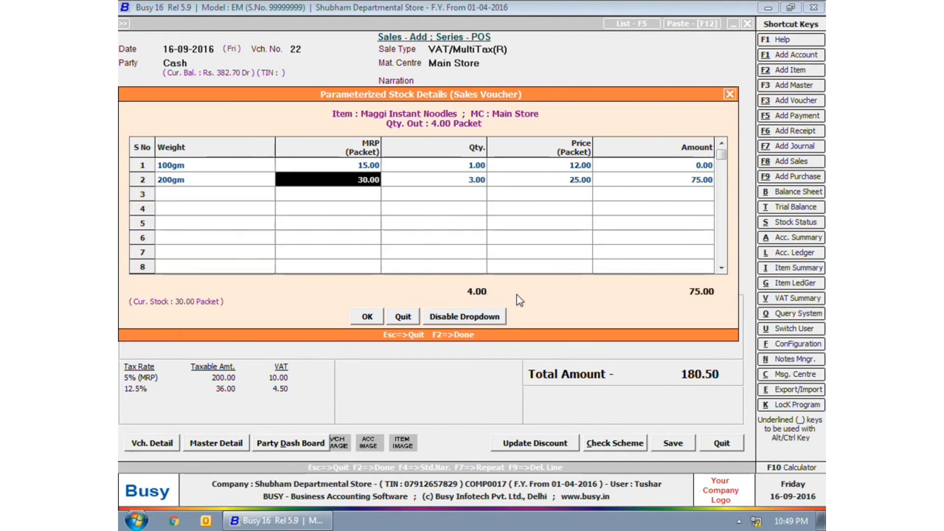
key("Return")
key("Return")
key("Return")
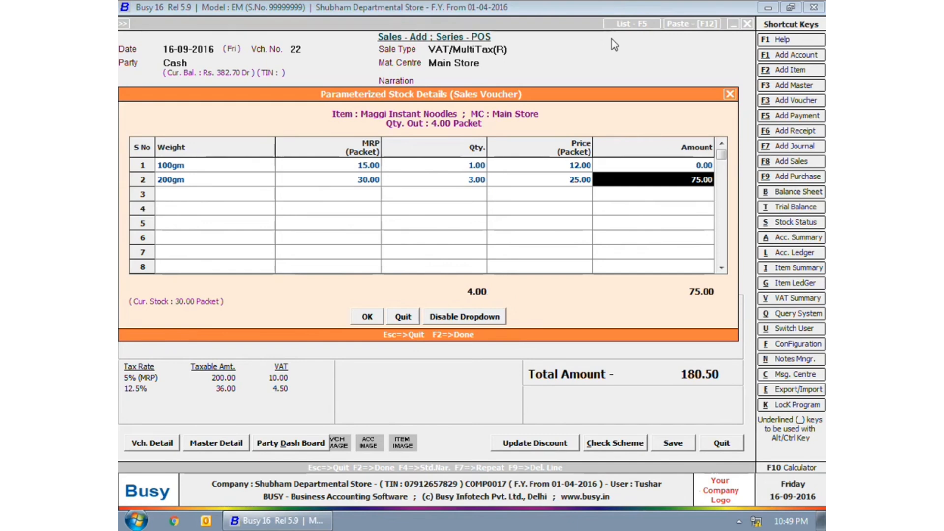
left_click_drag(198, 162, 674, 177)
left_click(674, 183)
left_click(366, 317)
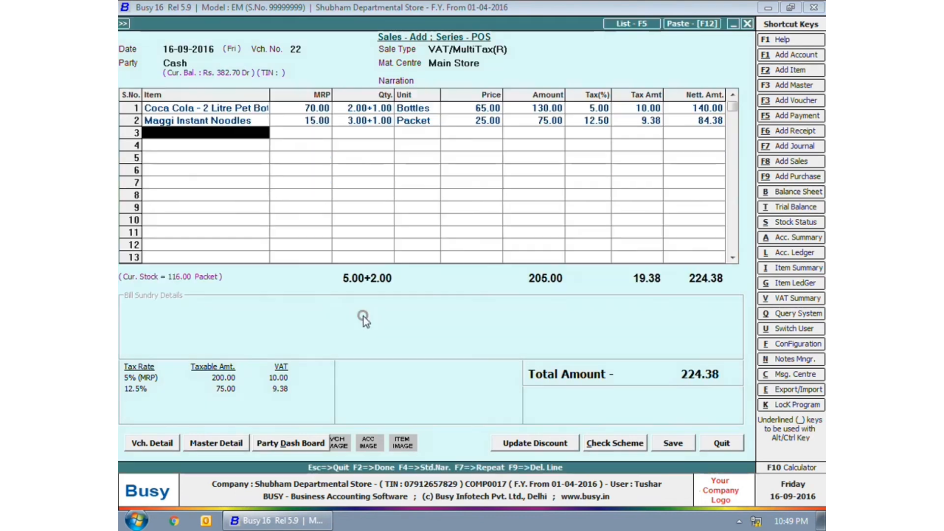
- Examine the Maggi Instant Noodles line's price, amount, tax, net amount and MRP against the tax summary
left_click(266, 123)
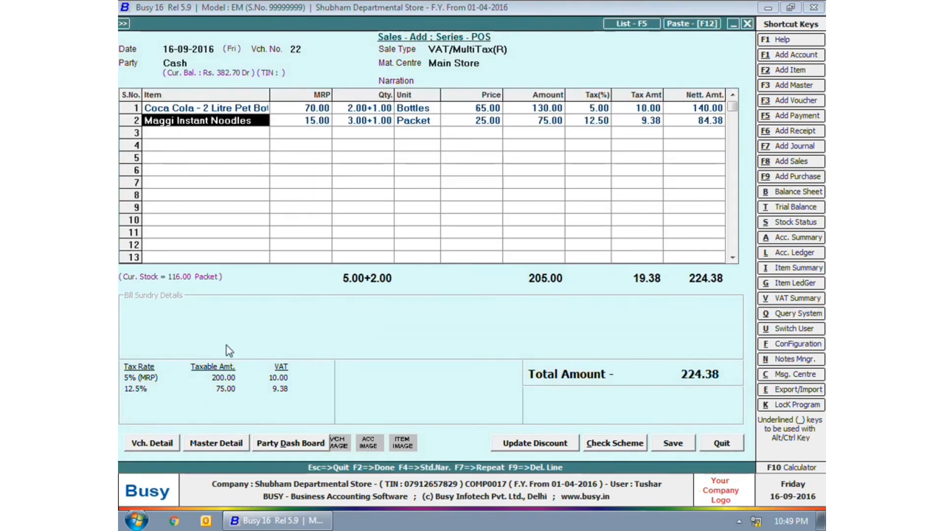
left_click(482, 123)
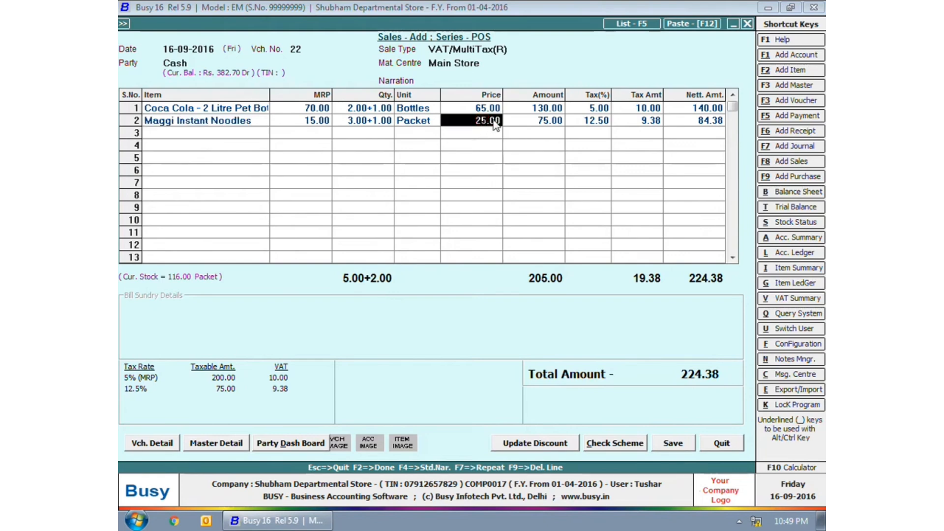
left_click(535, 121)
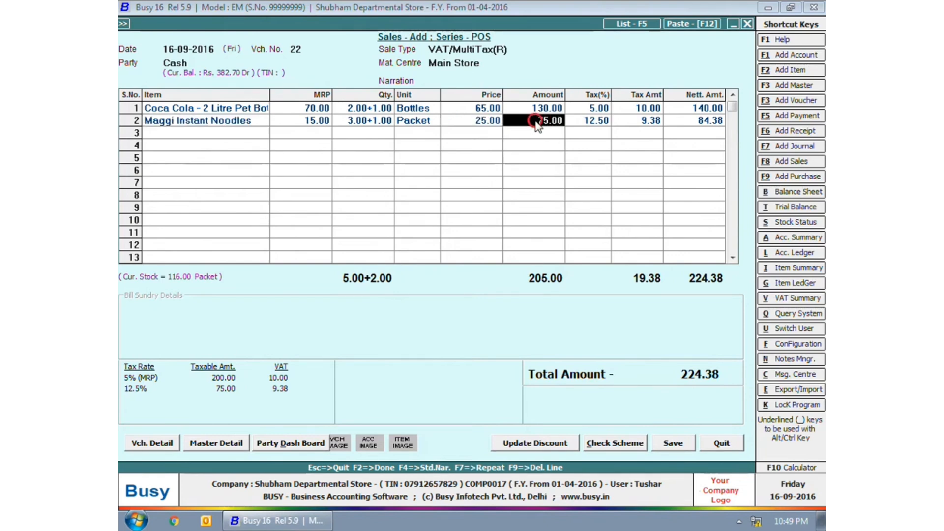
left_click(590, 121)
left_click(639, 121)
left_click(687, 121)
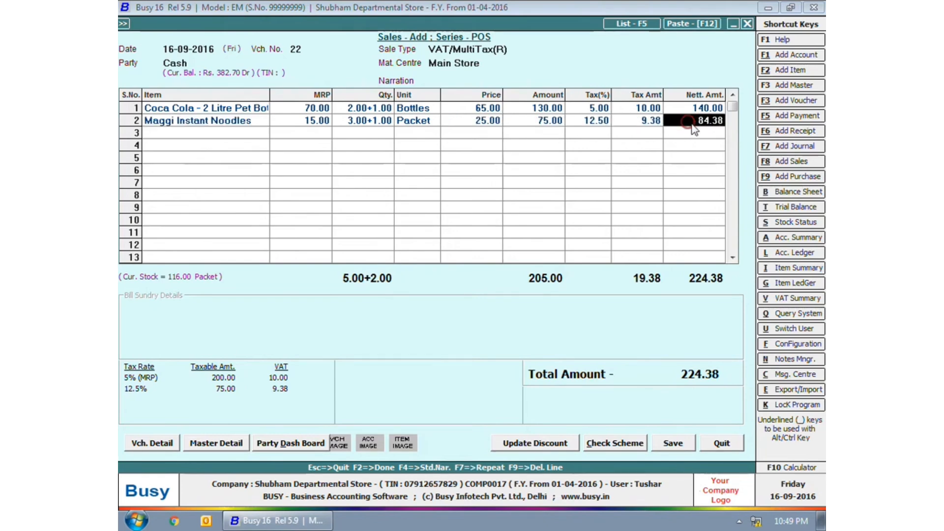
left_click(563, 121)
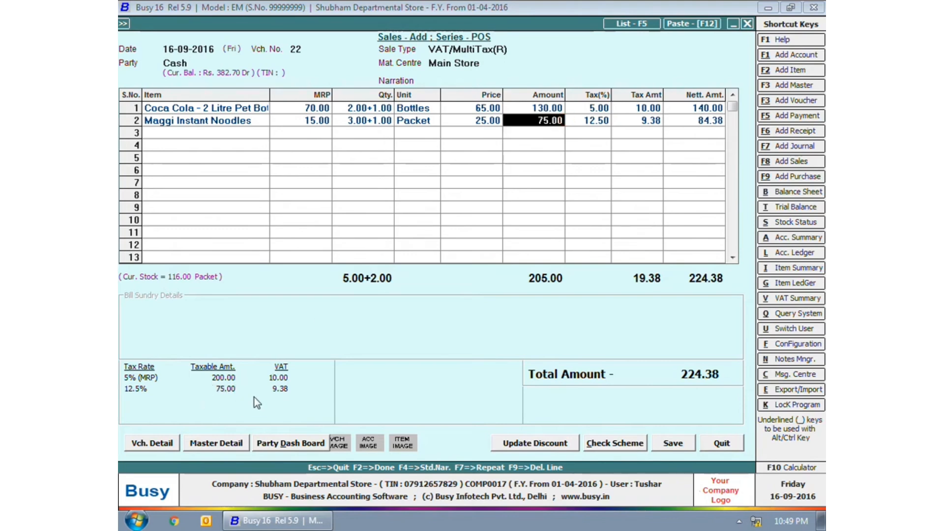
left_click(289, 121)
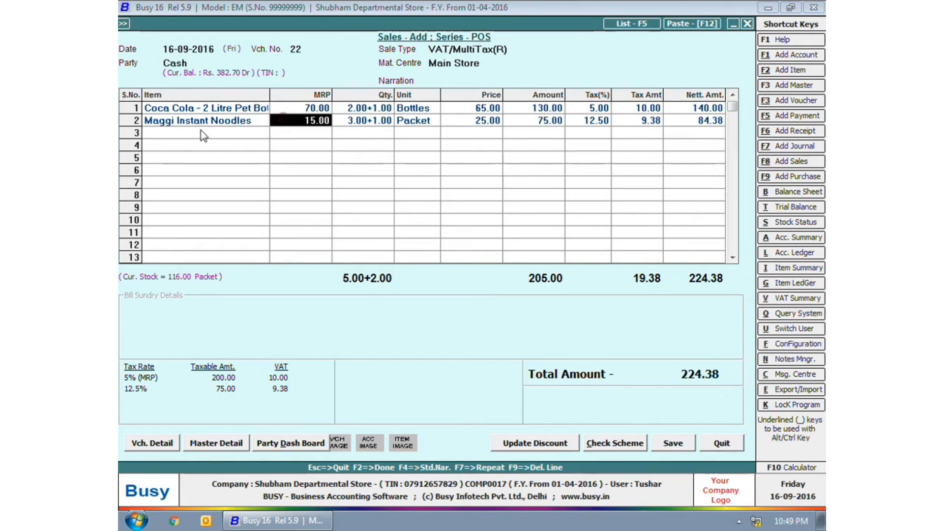
- Open the Maggi Instant Noodles item master and the details of its tax category
left_click(207, 121)
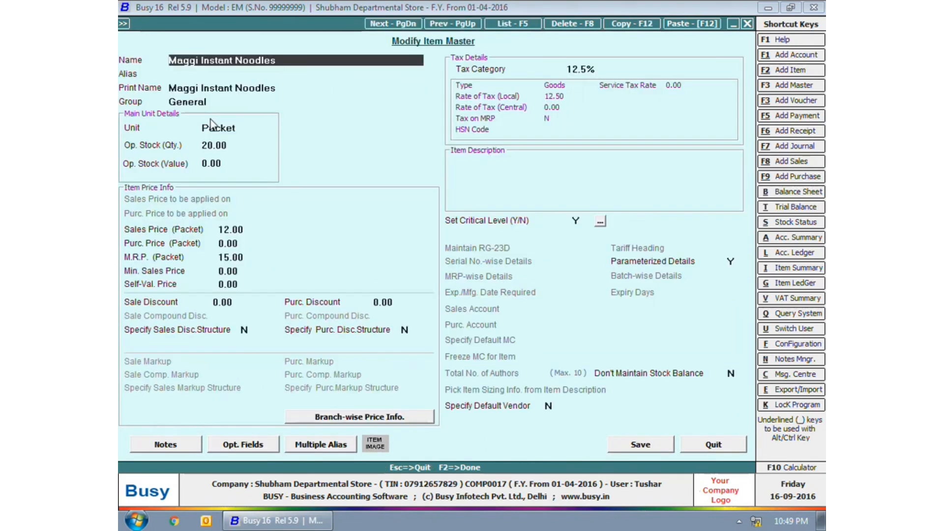
left_click(584, 68)
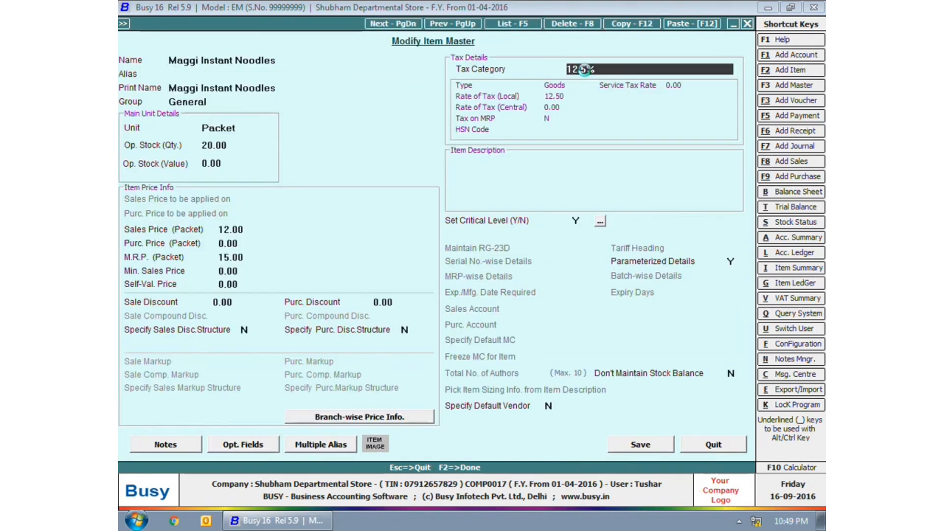
double_click(586, 69)
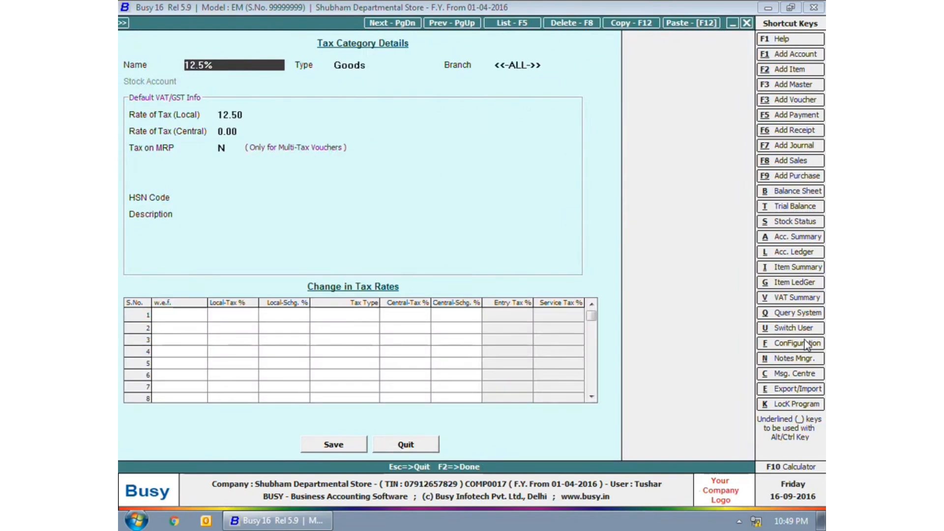
- Close the tax category and item master details and save the sales voucher
key("Escape")
key("Escape")
key("Return")
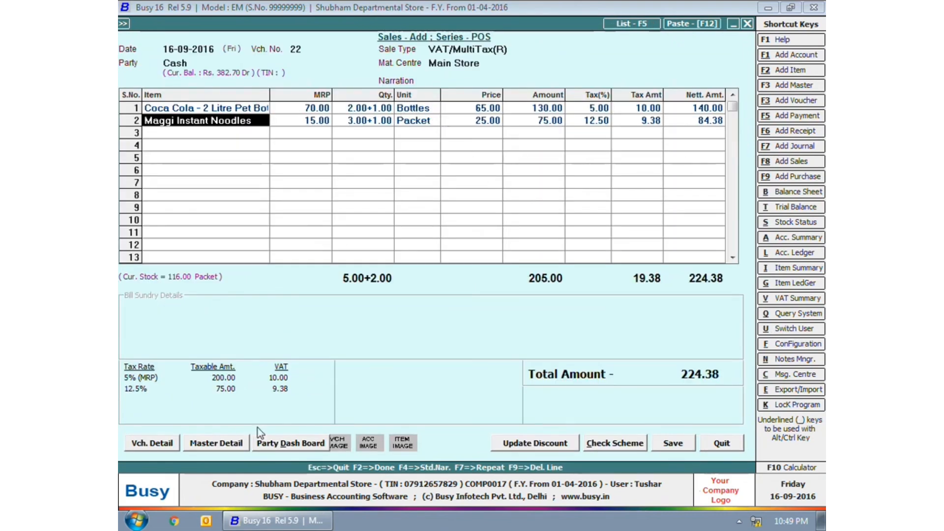
left_click(674, 442)
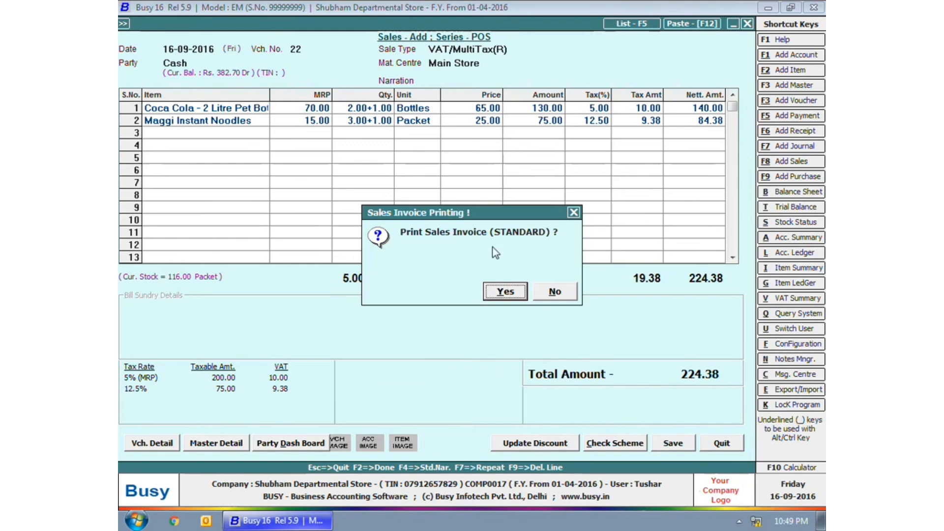
- Preview the saved voucher's invoice in the Sale format, close the preview and leave sales voucher entry
left_click(505, 291)
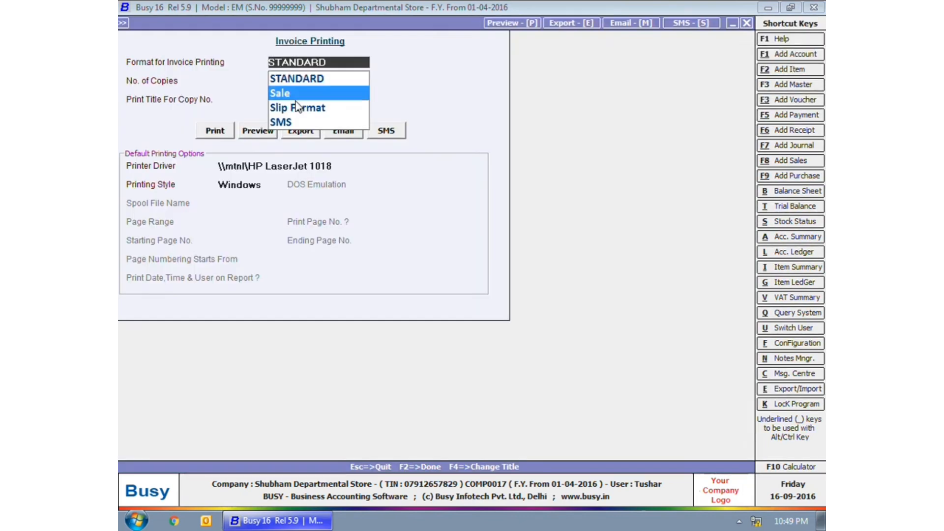
key("Return")
key("Return")
key("Return")
key("Tab")
key("Return")
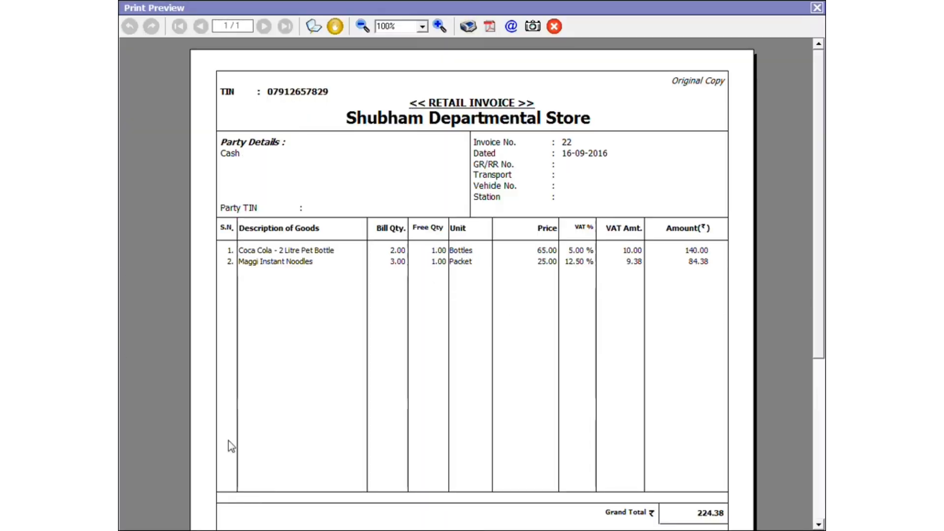
left_click(817, 9)
key("Escape")
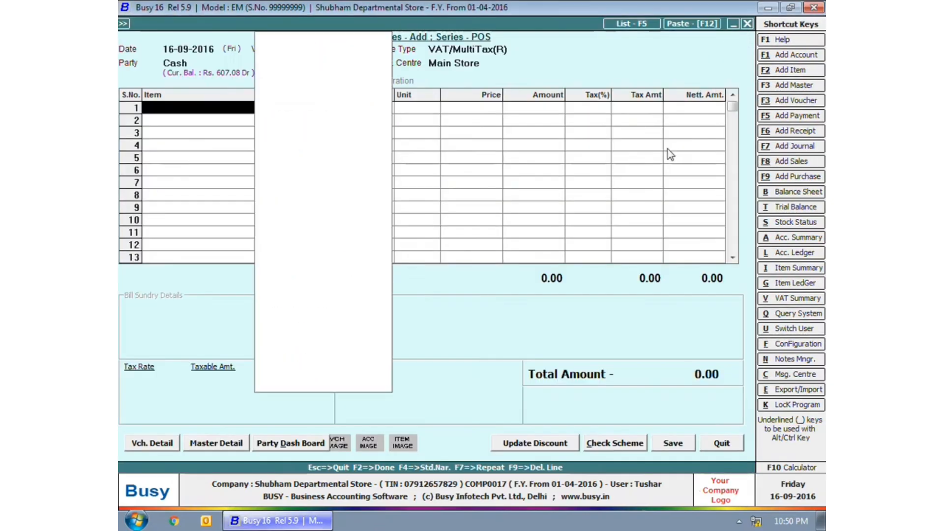
key("Escape")
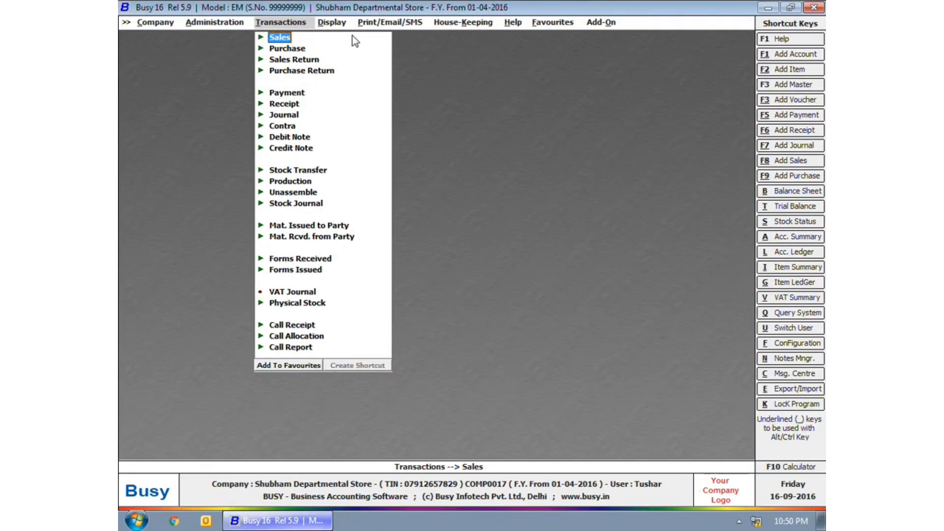
key("Escape")
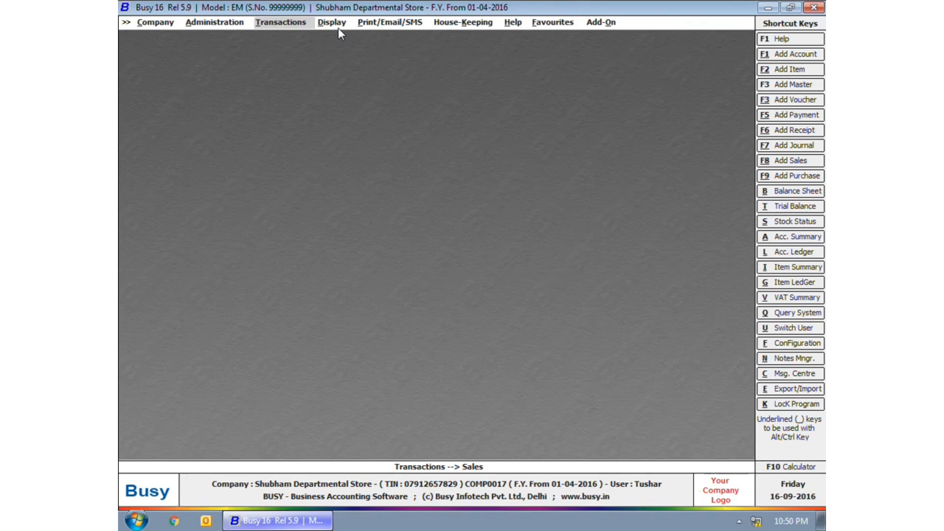
- Open the item-wise free quantity details report for the sales of one item
left_click(335, 23)
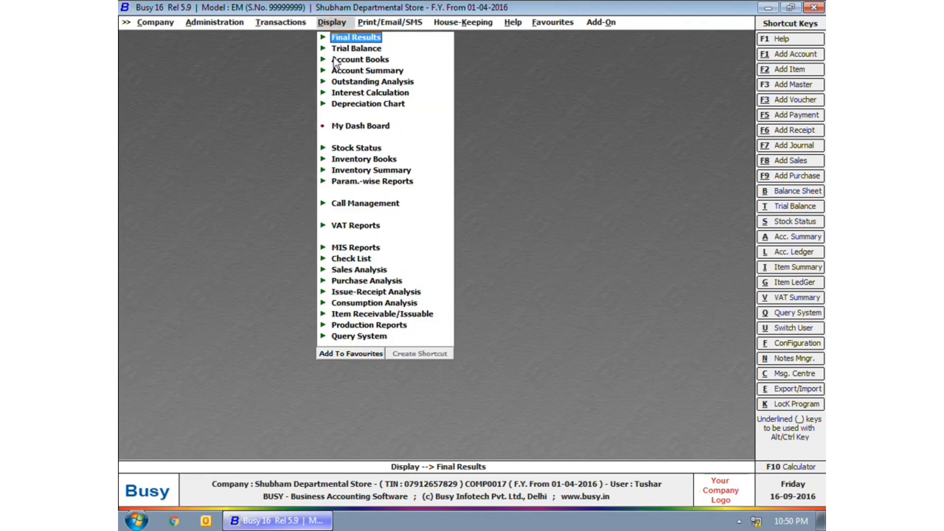
left_click(367, 170)
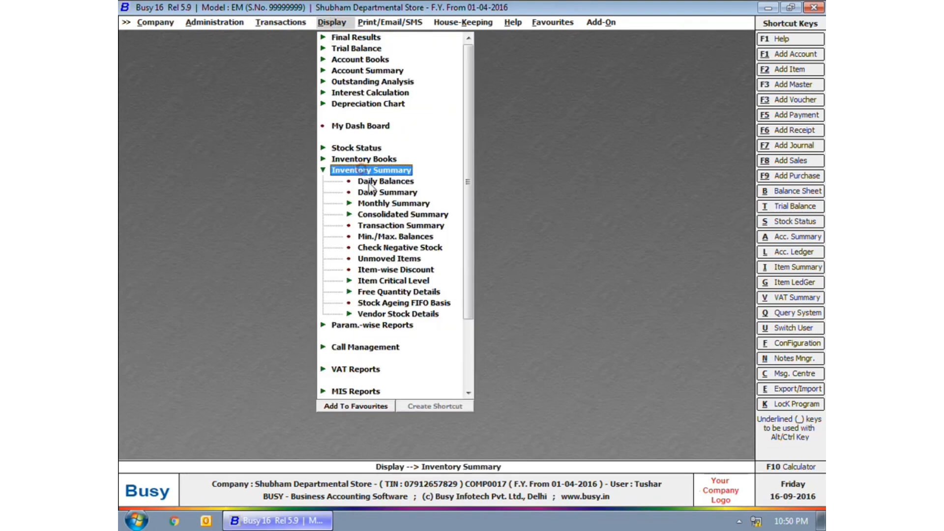
left_click(406, 292)
left_click(406, 304)
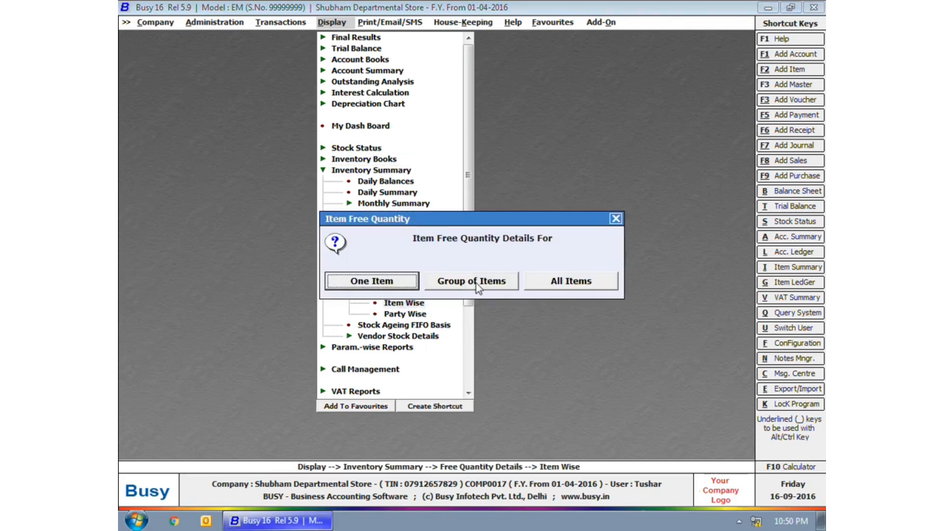
left_click(408, 283)
left_click(407, 282)
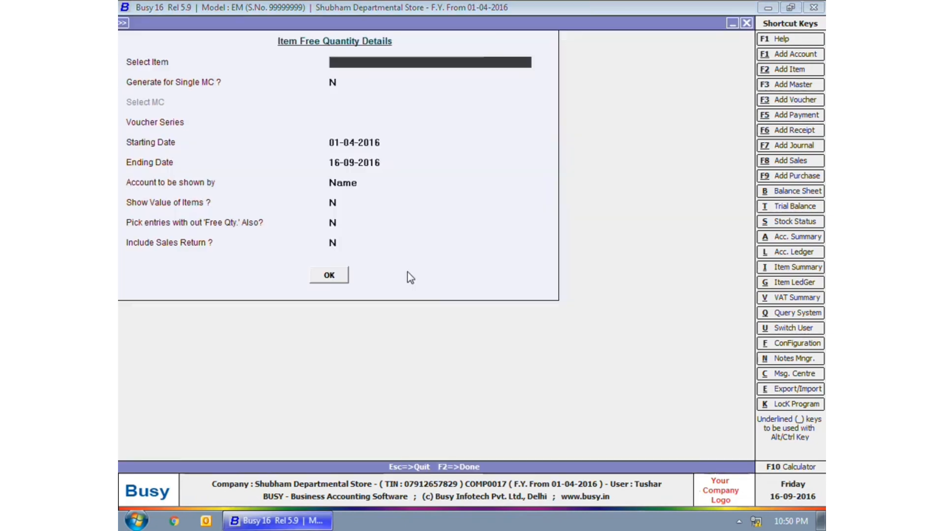
- Generate the free quantity report for Coca Cola - 2 Litre Pet Bottle from 01-04-2016 to 16-09-2016, examine its entries and close it
key("Return")
key("Return")
key("Return")
key("Up")
key("Down")
key("Down")
key("Return")
key("F2")
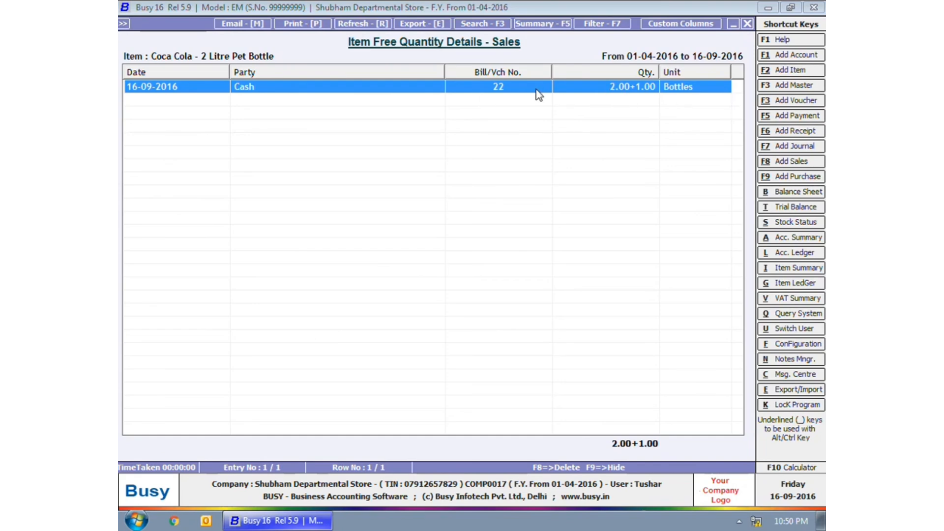
key("Escape")
key("Escape")
key("Escape")
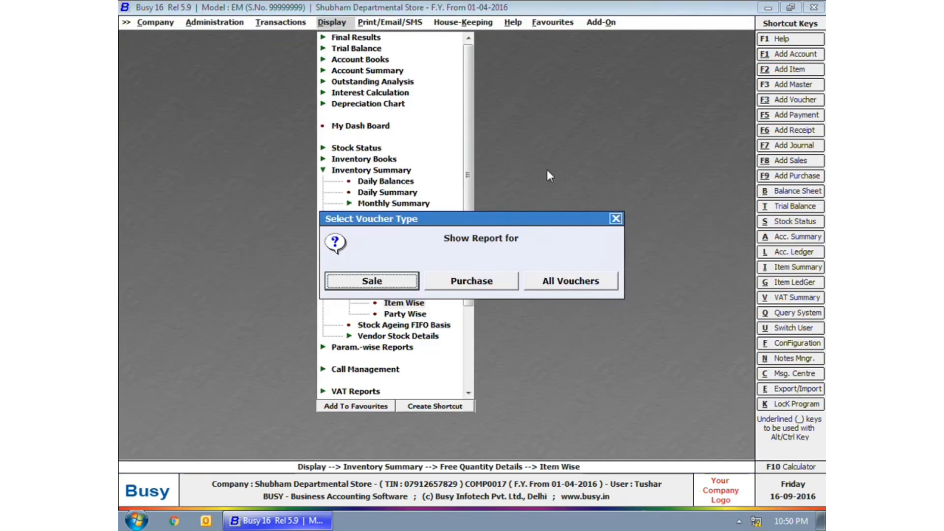
key("Escape")
key("Escape")
- Generate the party-wise free quantity sales report for the Cash party in the POS series, examine its items and close it
left_click(417, 314)
key("Return")
key("Return")
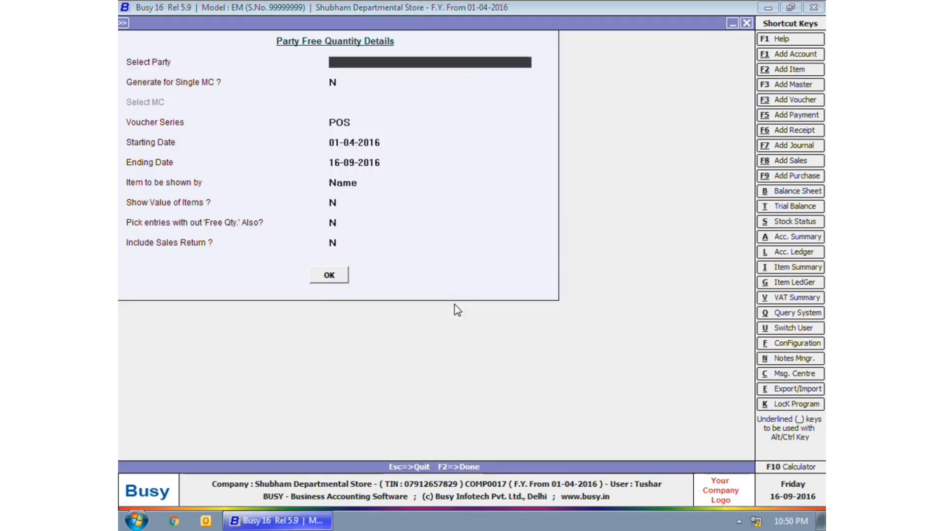
key("Return")
key("Return")
key("F2")
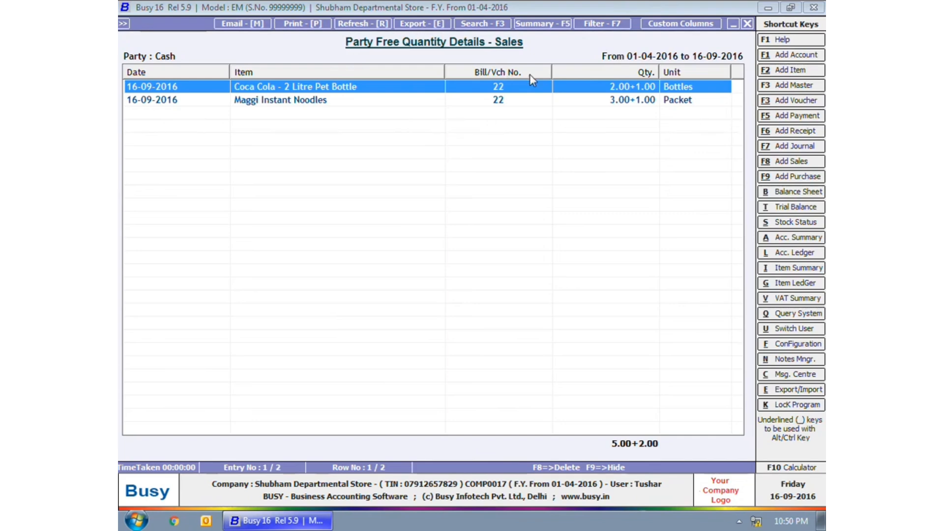
key("Escape")
key("Escape")
key("Escape")
key("Escape")
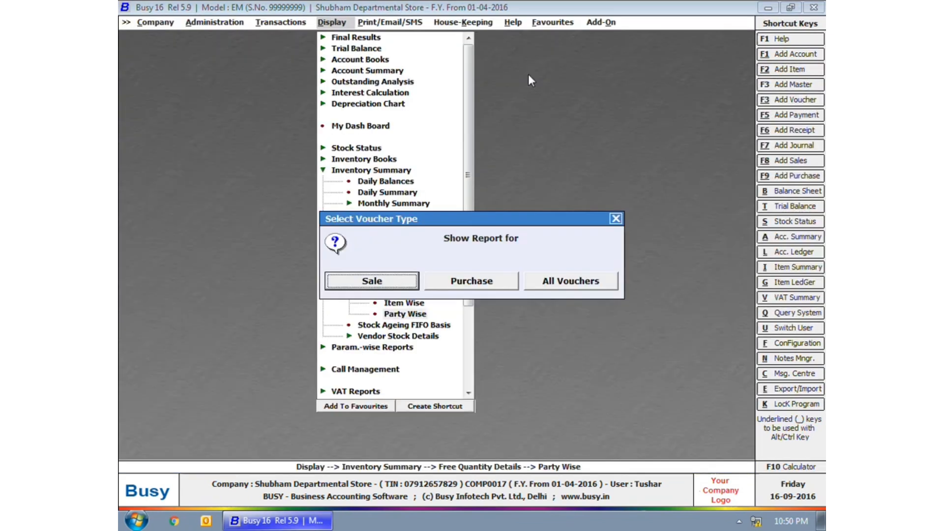
key("Escape")
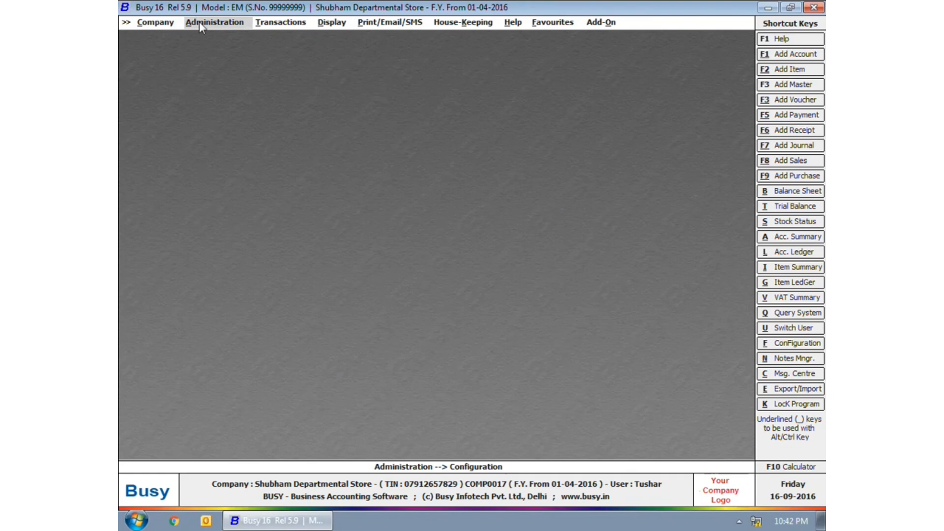
- Open the body configuration of the Sale format for sales invoices in the advanced document configuration
left_click(199, 21)
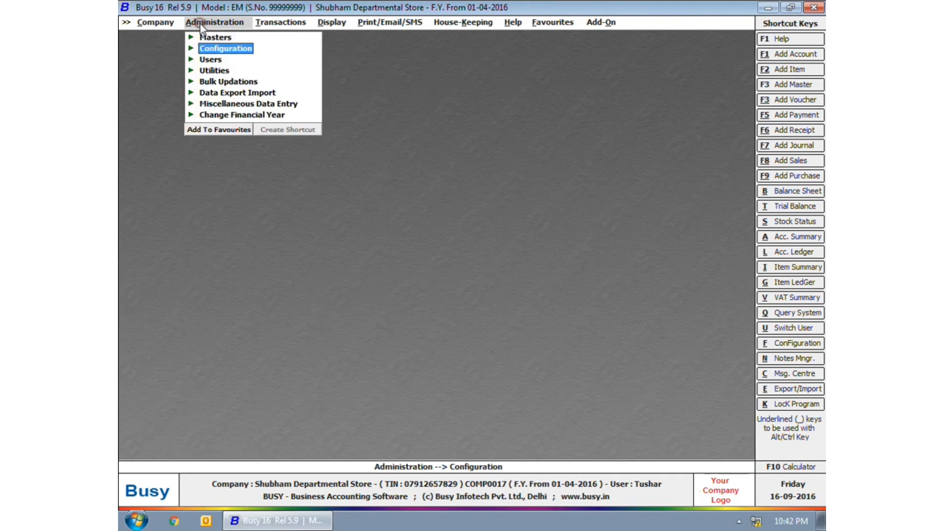
left_click(207, 50)
left_click(218, 158)
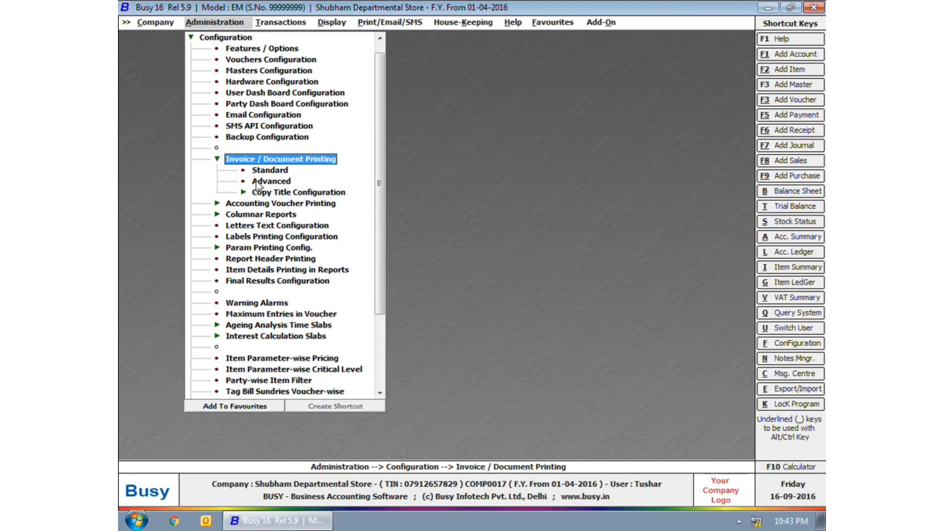
left_click(256, 181)
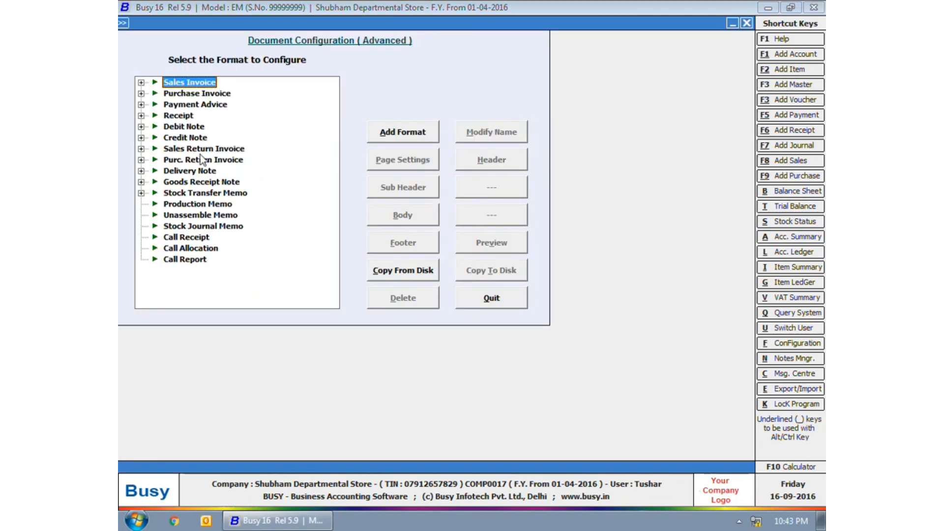
left_click(141, 83)
left_click(186, 94)
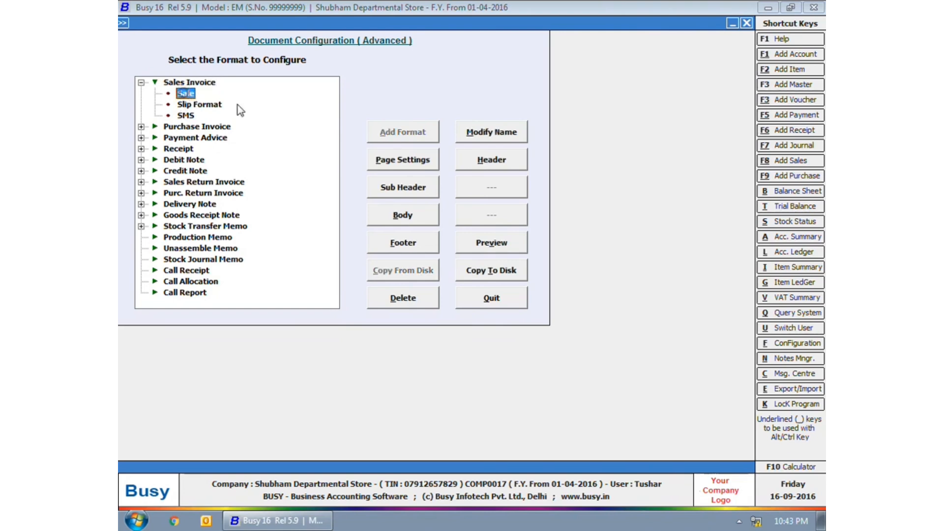
left_click(402, 217)
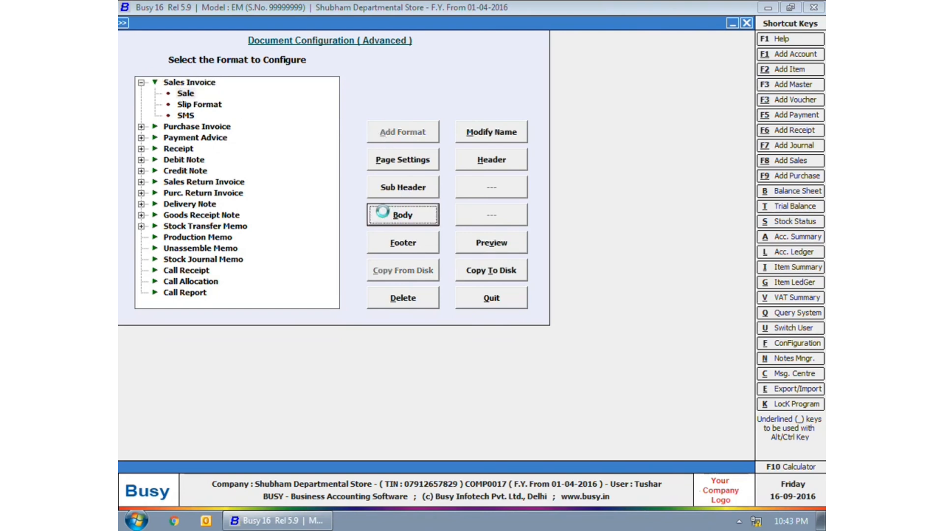
- Locate and highlight the QTY_BILLED and QTY_FREE tags in the items information script of the invoice body
left_click(250, 85)
left_click_drag(178, 156, 232, 158)
left_click_drag(228, 84, 334, 84)
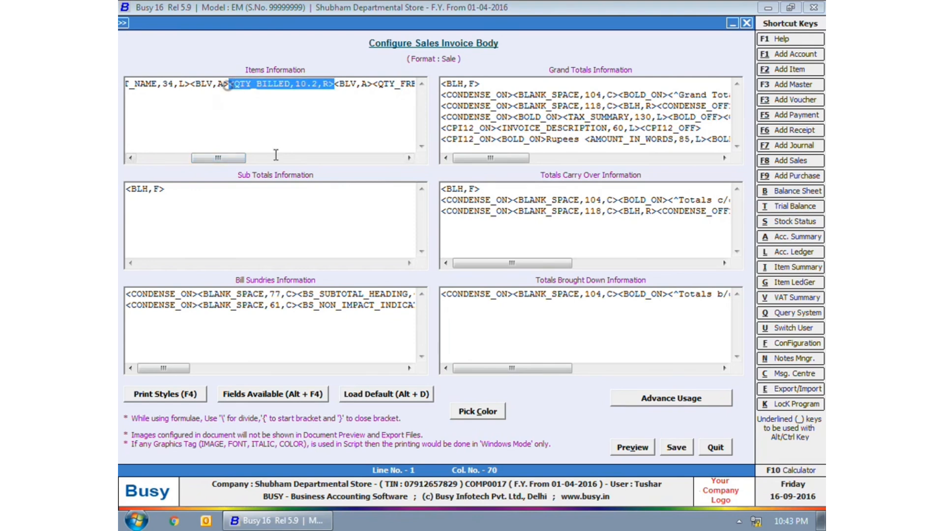
left_click(276, 157)
left_click_drag(213, 85, 345, 84)
- Show the available fields and locate QTY_BILLED and QTY_FREE in the QUANTITY category
key("alt+F4")
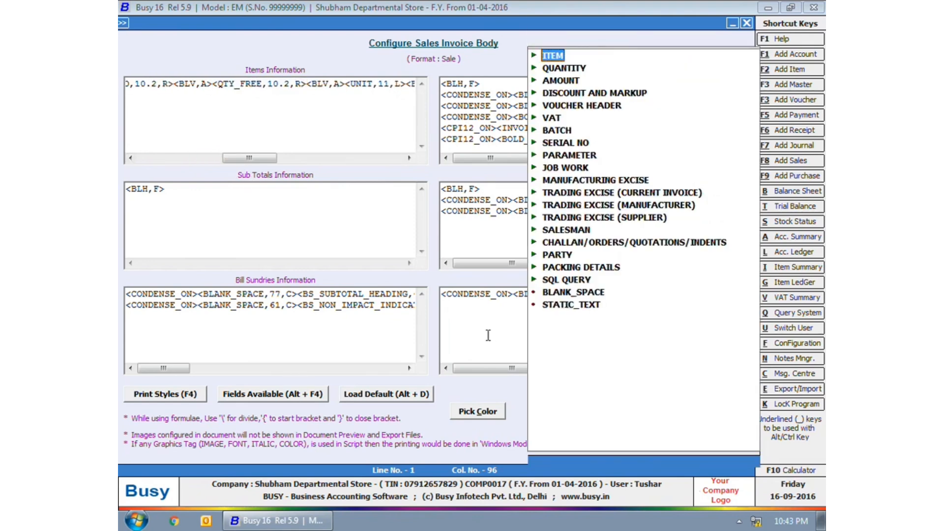
double_click(565, 68)
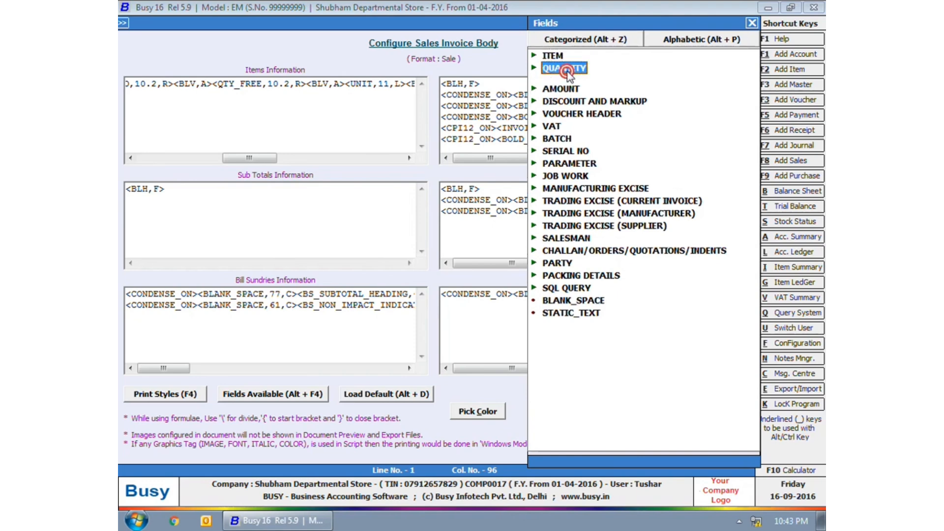
left_click(605, 183)
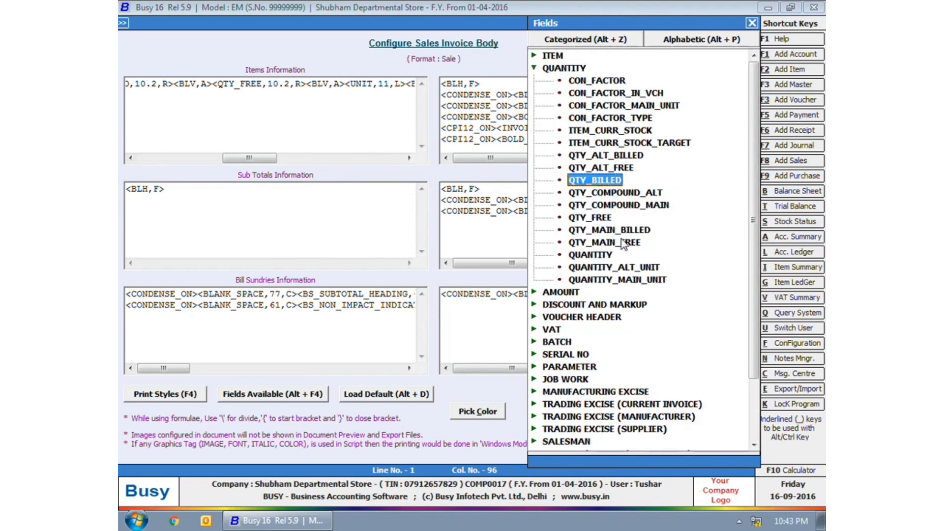
left_click(603, 219)
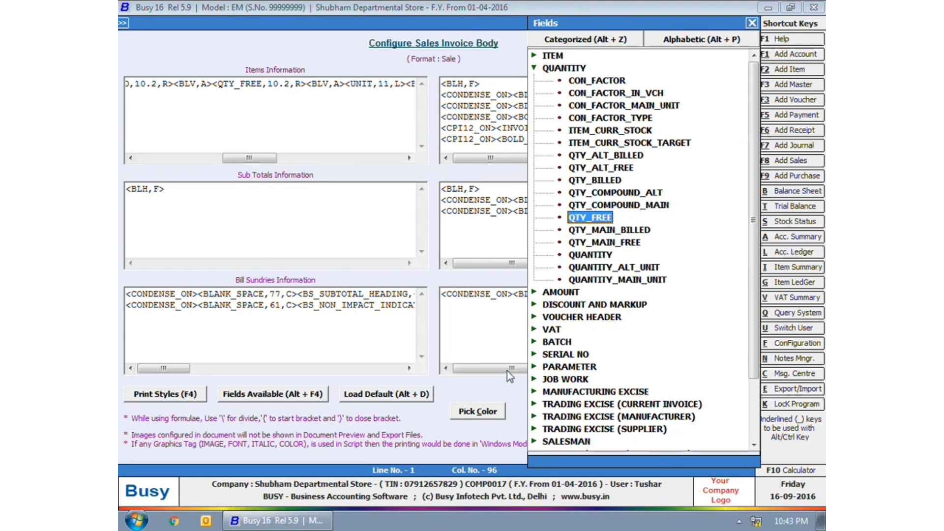
key("Escape")
- Quit the sales invoice body configuration without saving and leave the document configuration
key("Escape")
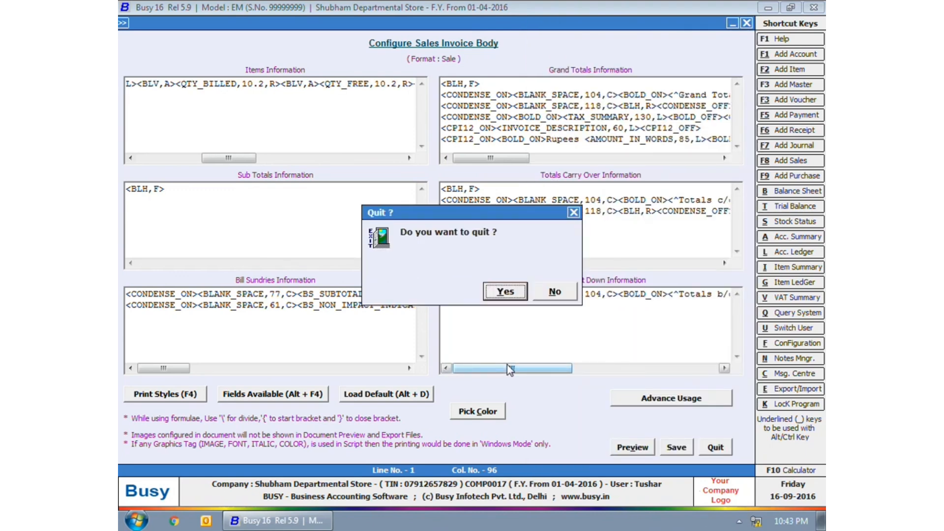
key("Return")
key("Escape")
key("Escape")
key("Escape")
key("Right")
key("Right")
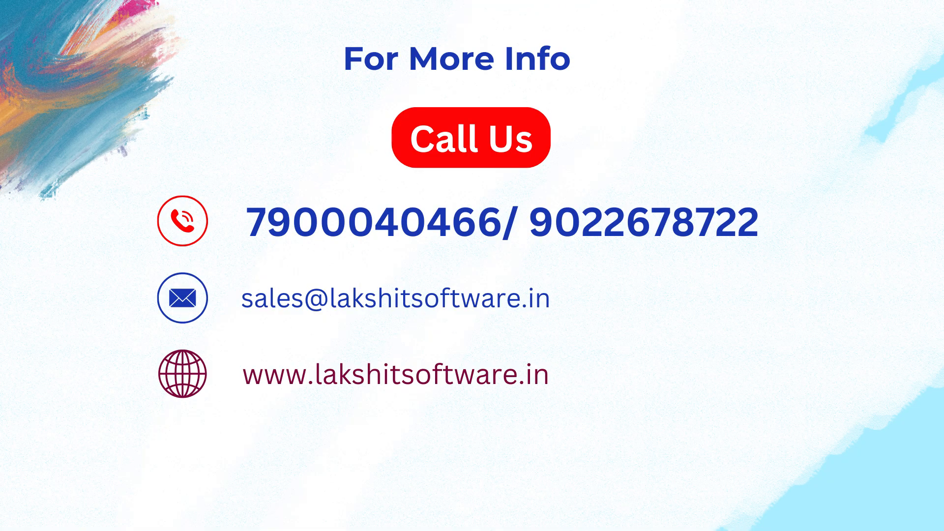